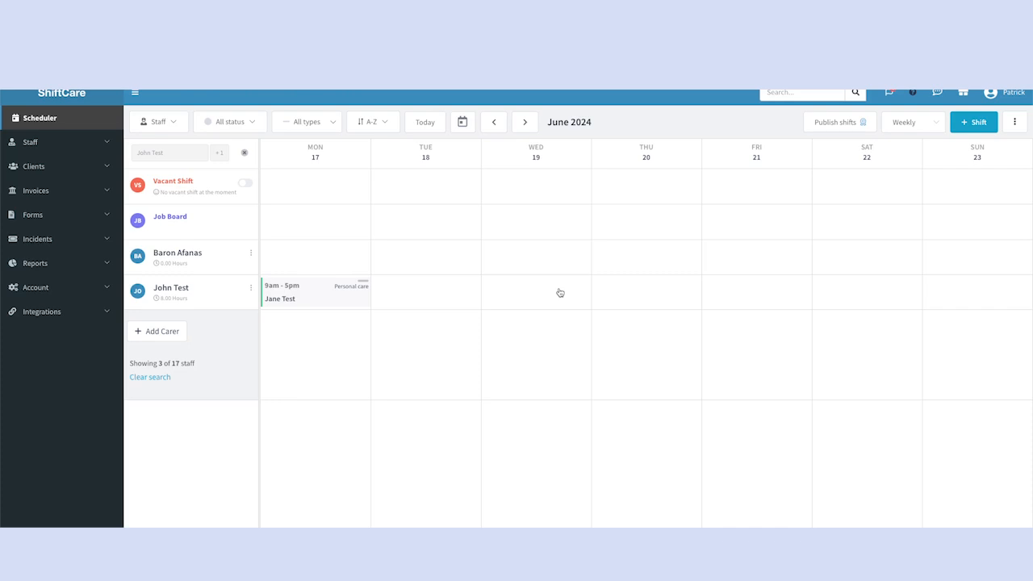
Change the Monday 17 June shift's end time to 12:00 PM
{"action": "left_click", "coordinate": [324, 293]}
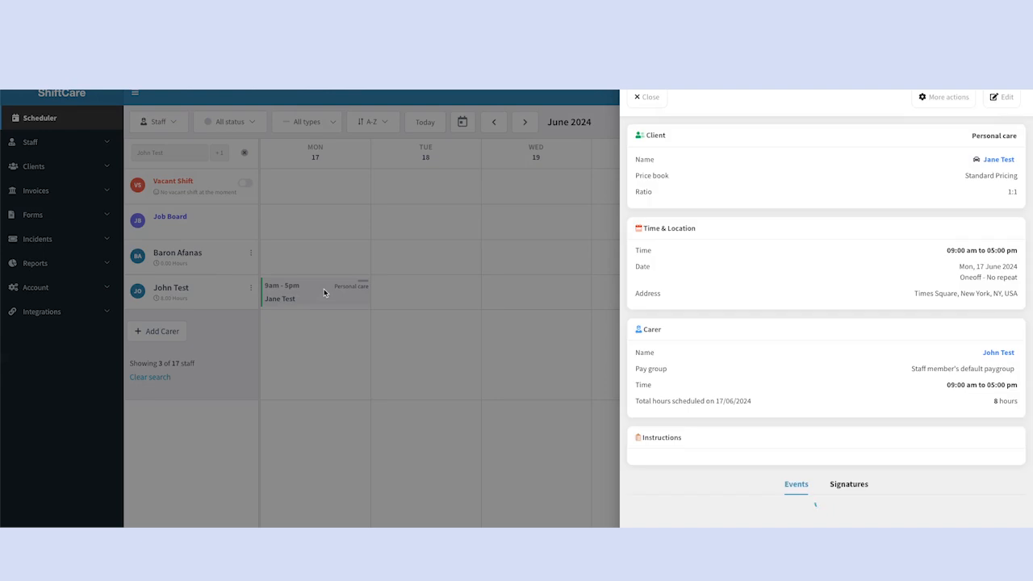
{"action": "left_click", "coordinate": [1001, 97]}
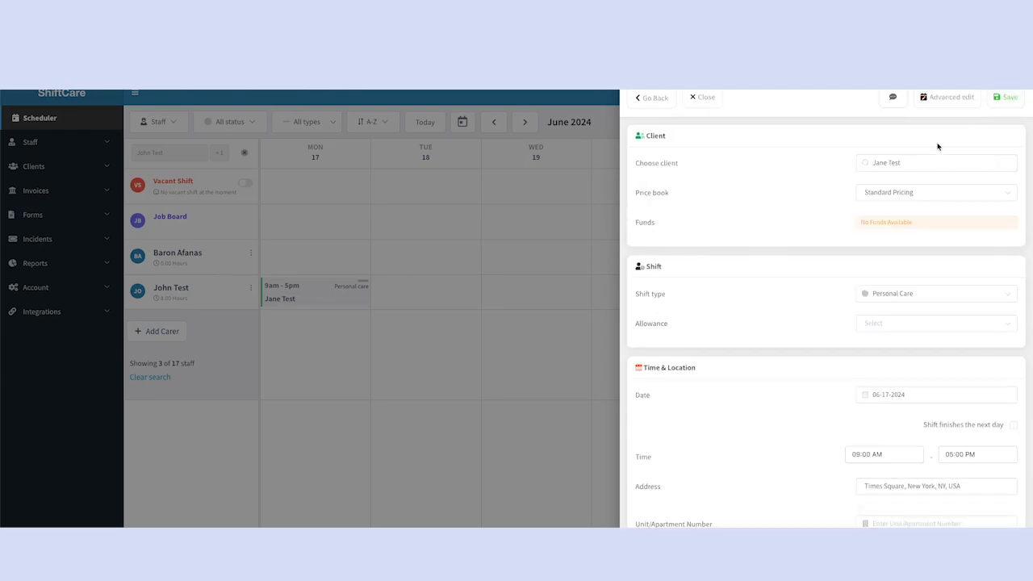
{"action": "scroll", "coordinate": [936, 149], "scroll_direction": "down", "scroll_amount": 5}
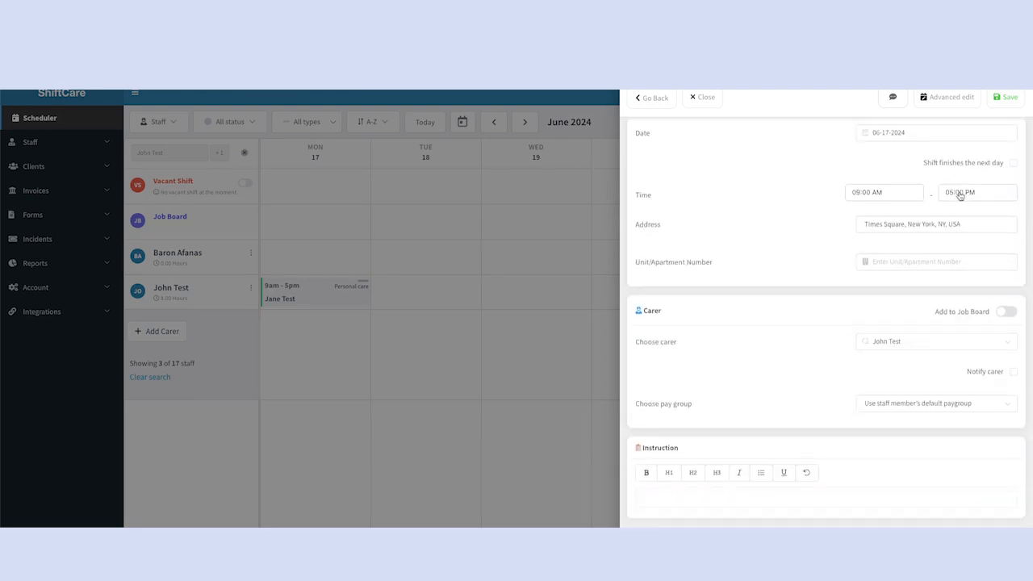
{"action": "left_click", "coordinate": [961, 196]}
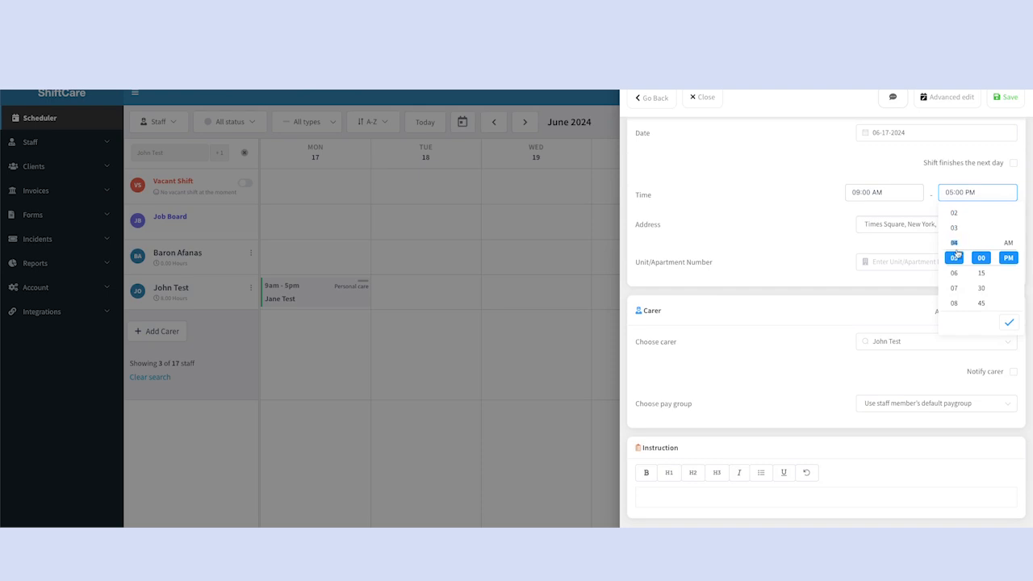
{"action": "scroll", "coordinate": [957, 275], "scroll_direction": "up", "scroll_amount": 2}
{"action": "scroll", "coordinate": [957, 289], "scroll_direction": "down", "scroll_amount": 3}
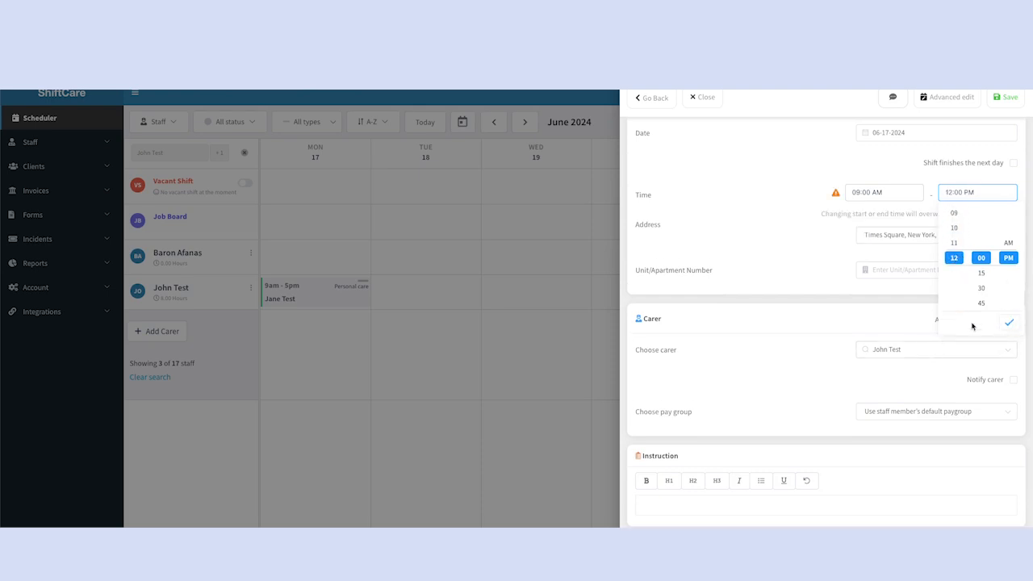
{"action": "left_click", "coordinate": [1008, 324]}
Reassign the shift to the other carer and save it
{"action": "left_click", "coordinate": [904, 352]}
{"action": "type", "text": "bar"}
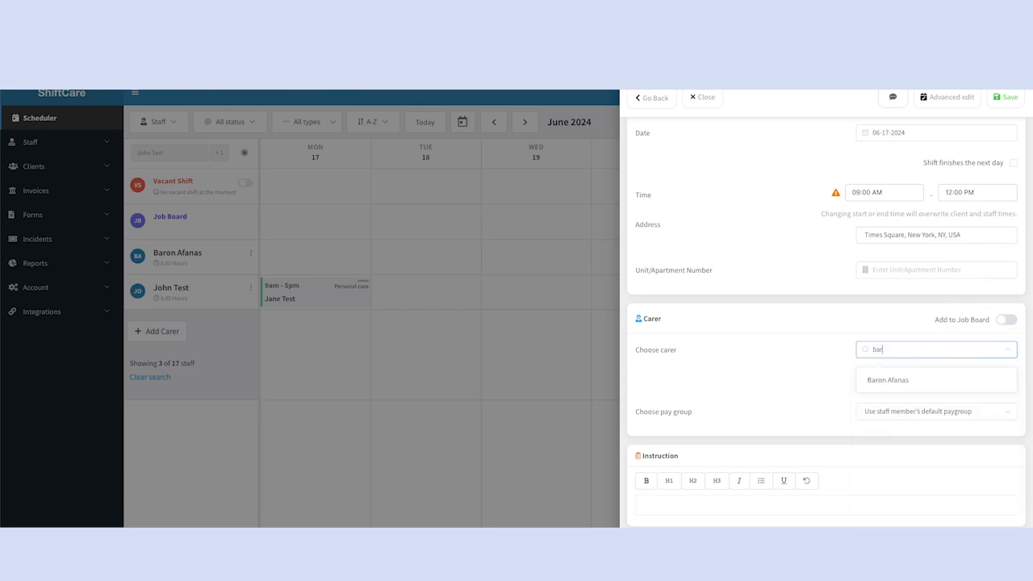
{"action": "left_click", "coordinate": [904, 380]}
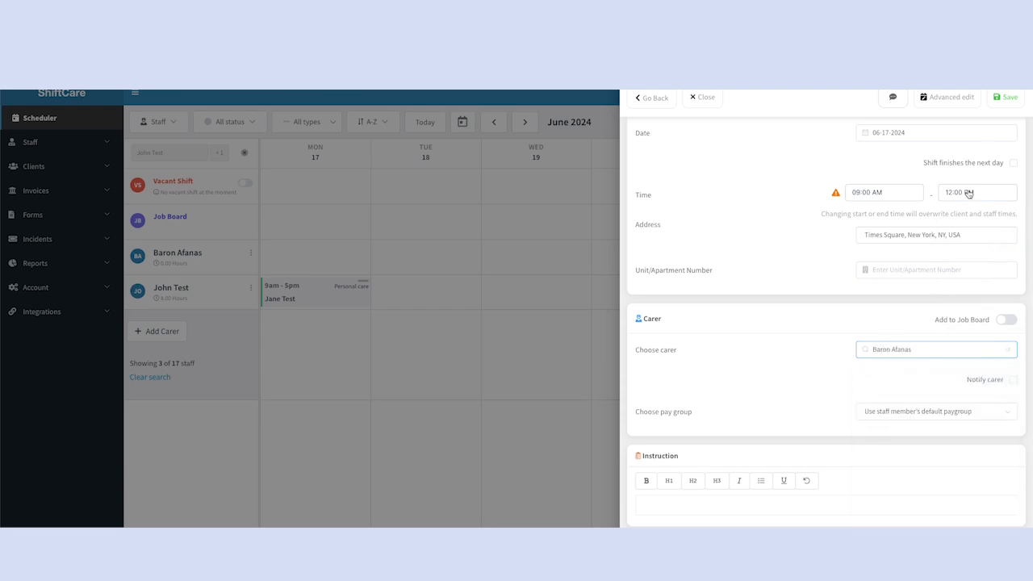
{"action": "left_click", "coordinate": [1005, 99]}
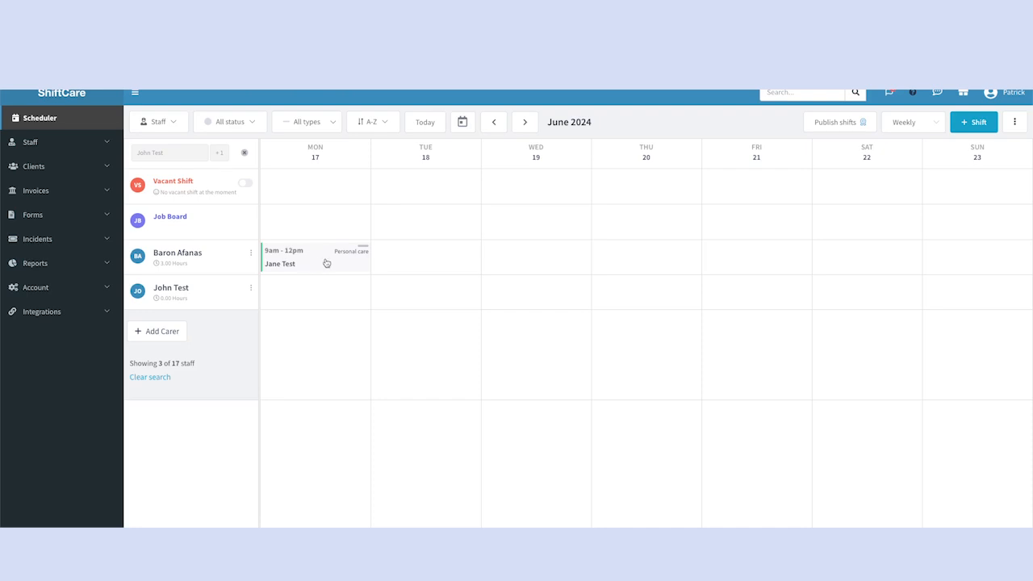
Copy the reassigned Monday shift and set the copy's date to 18 June
{"action": "left_click", "coordinate": [330, 259]}
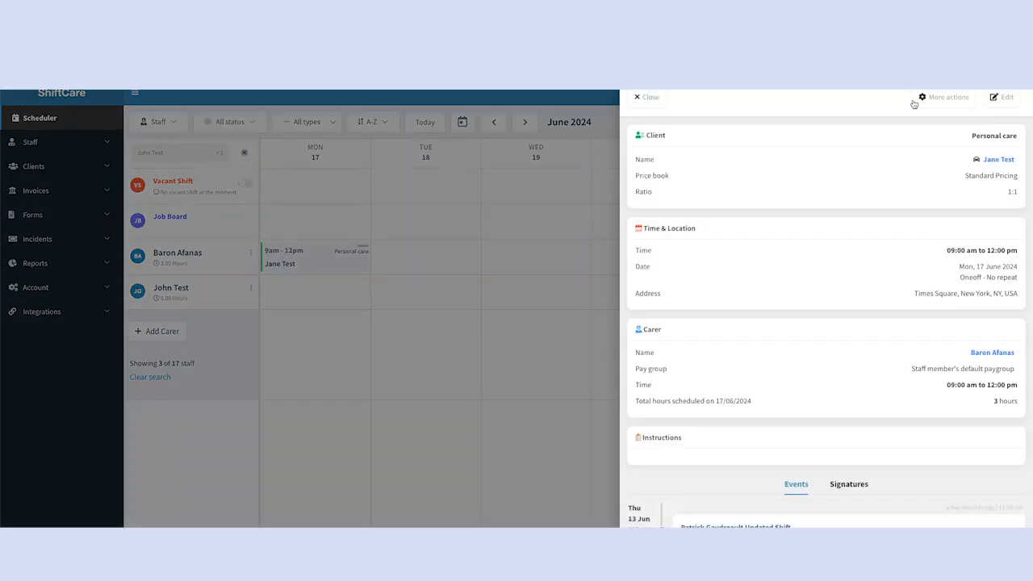
{"action": "left_click", "coordinate": [928, 100]}
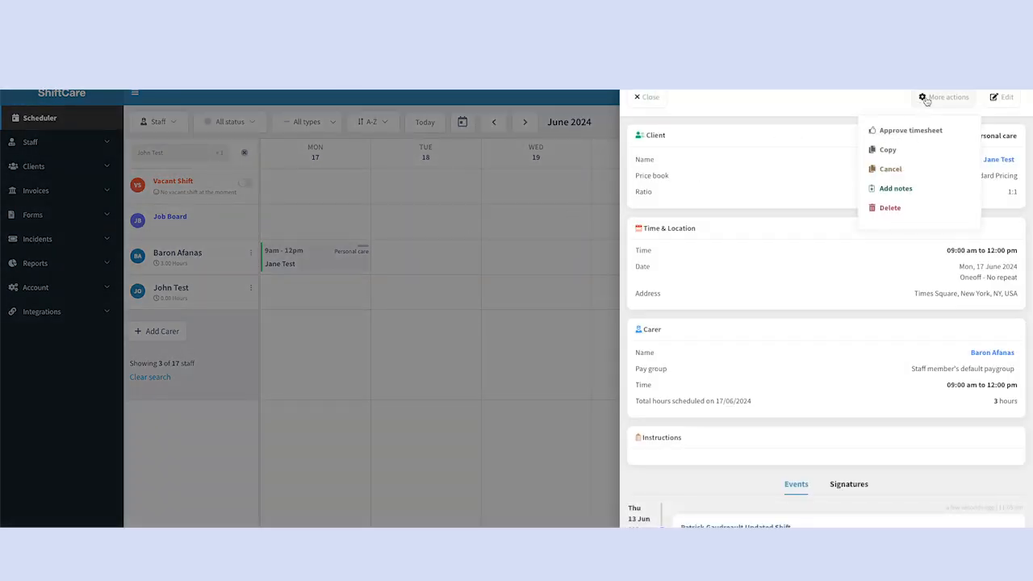
{"action": "left_click", "coordinate": [888, 150]}
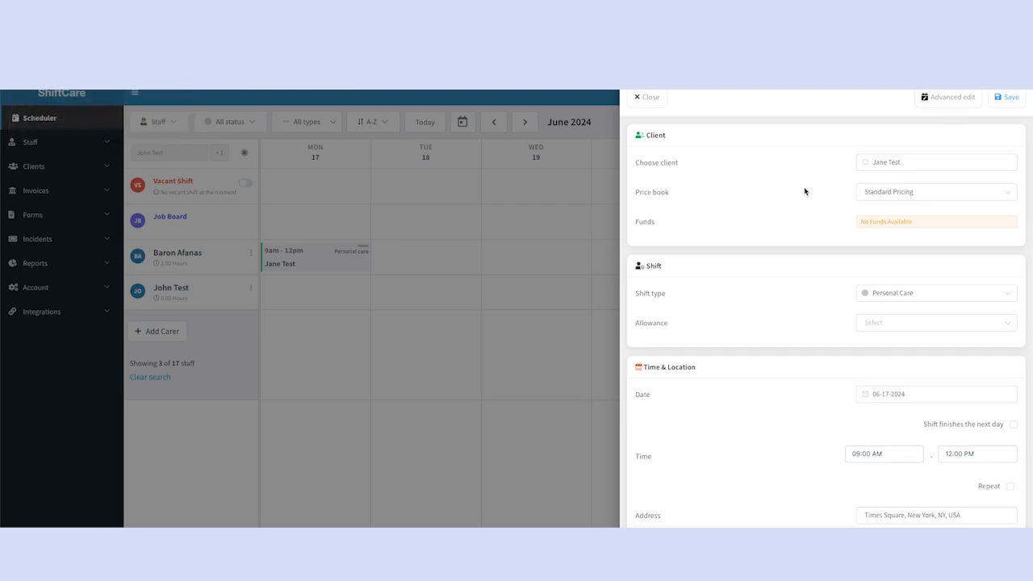
{"action": "scroll", "coordinate": [804, 192], "scroll_direction": "down", "scroll_amount": 2}
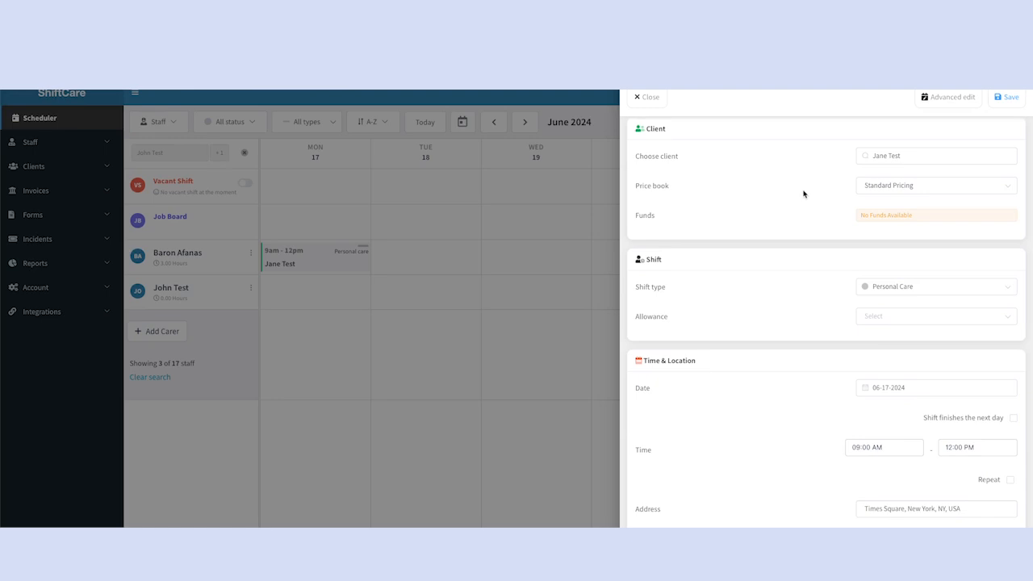
{"action": "scroll", "coordinate": [804, 193], "scroll_direction": "down", "scroll_amount": 2}
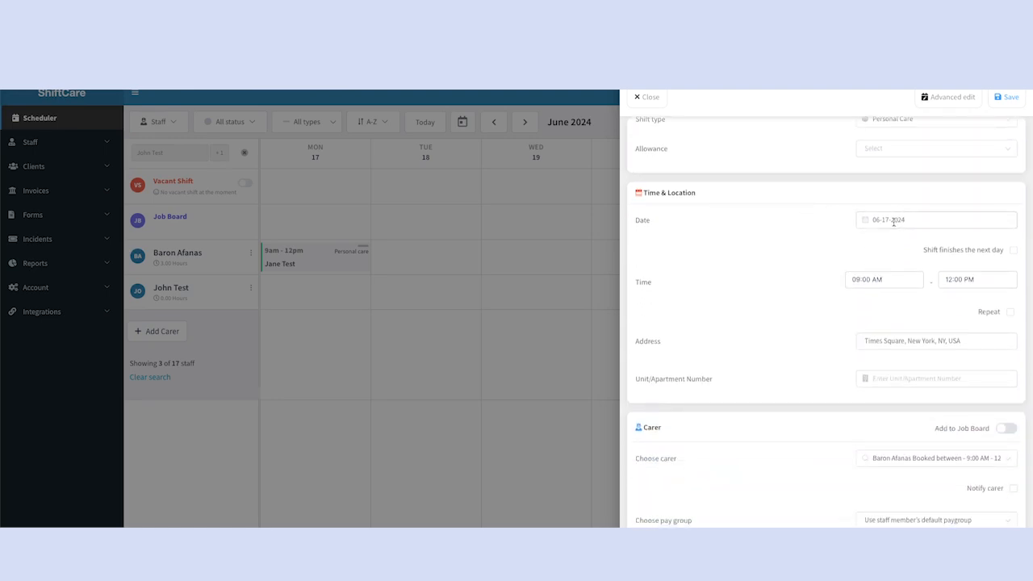
{"action": "left_click", "coordinate": [891, 219]}
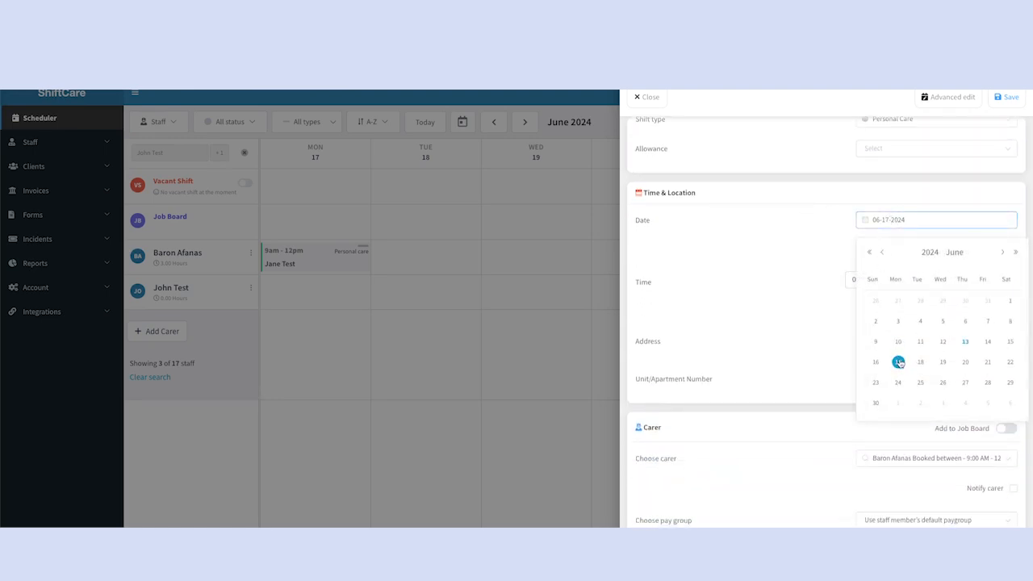
{"action": "left_click", "coordinate": [918, 363]}
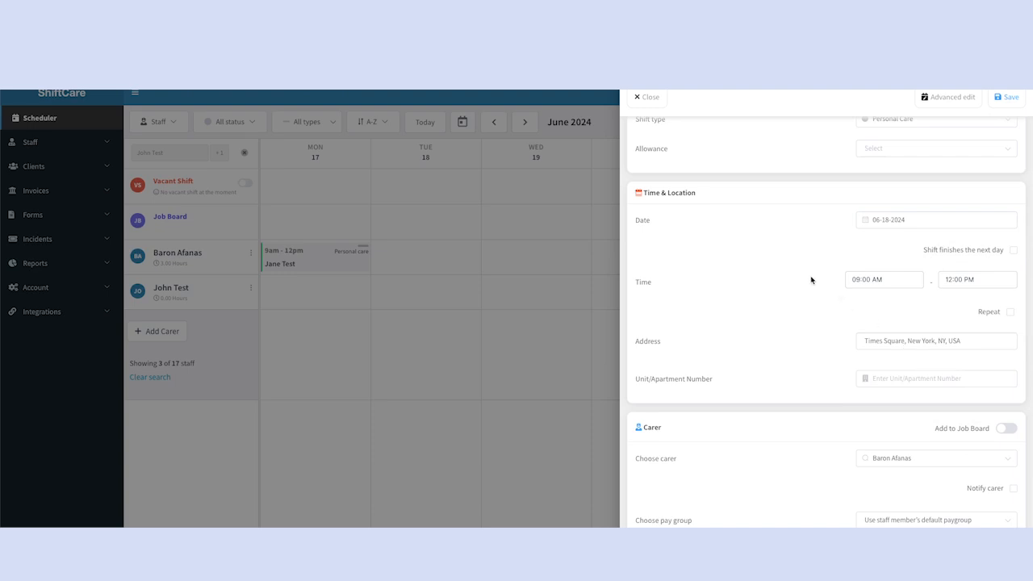
Set the copy's end time to 05:00 PM and assign the bottom-row carer
{"action": "left_click", "coordinate": [961, 282]}
{"action": "scroll", "coordinate": [957, 339], "scroll_direction": "down", "scroll_amount": 5}
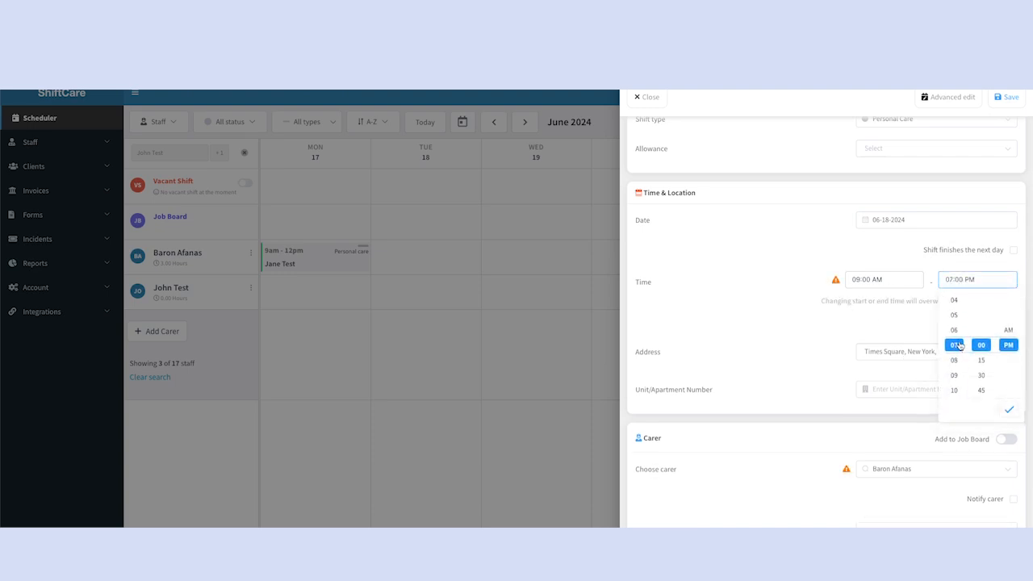
{"action": "left_click", "coordinate": [1009, 409]}
{"action": "scroll", "coordinate": [751, 334], "scroll_direction": "down", "scroll_amount": 3}
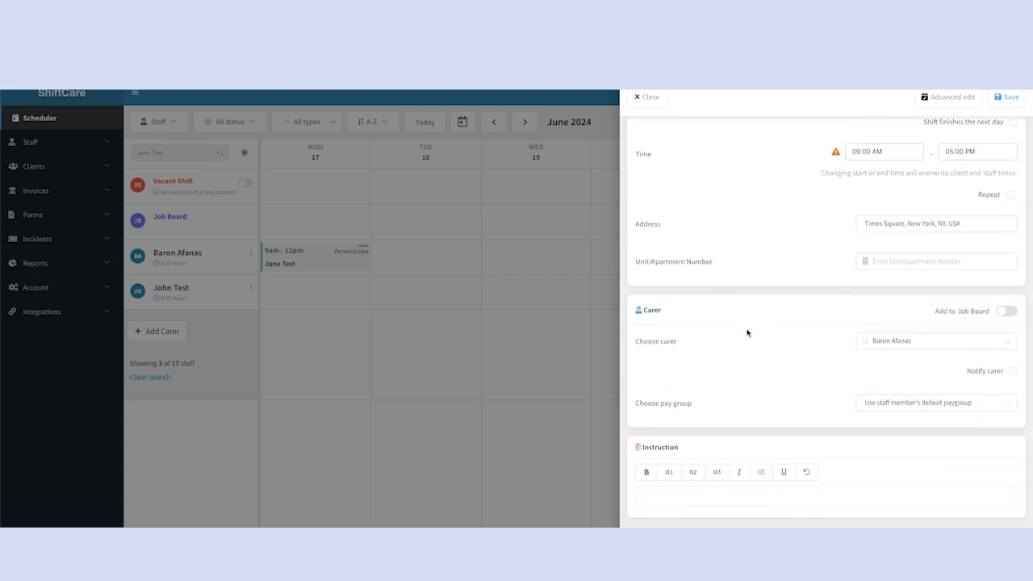
{"action": "left_click", "coordinate": [930, 345]}
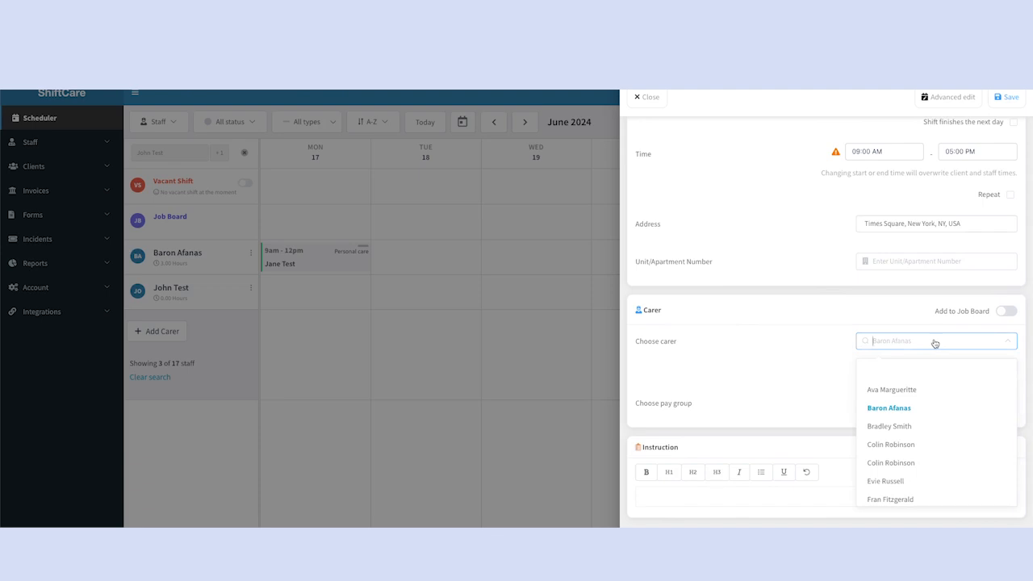
{"action": "type", "text": "test"}
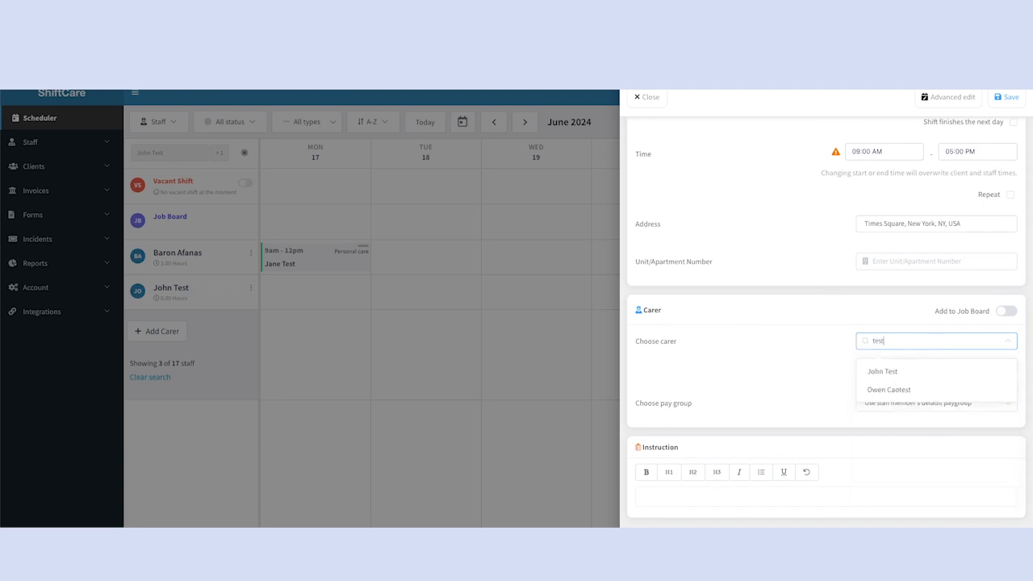
{"action": "left_click", "coordinate": [923, 370]}
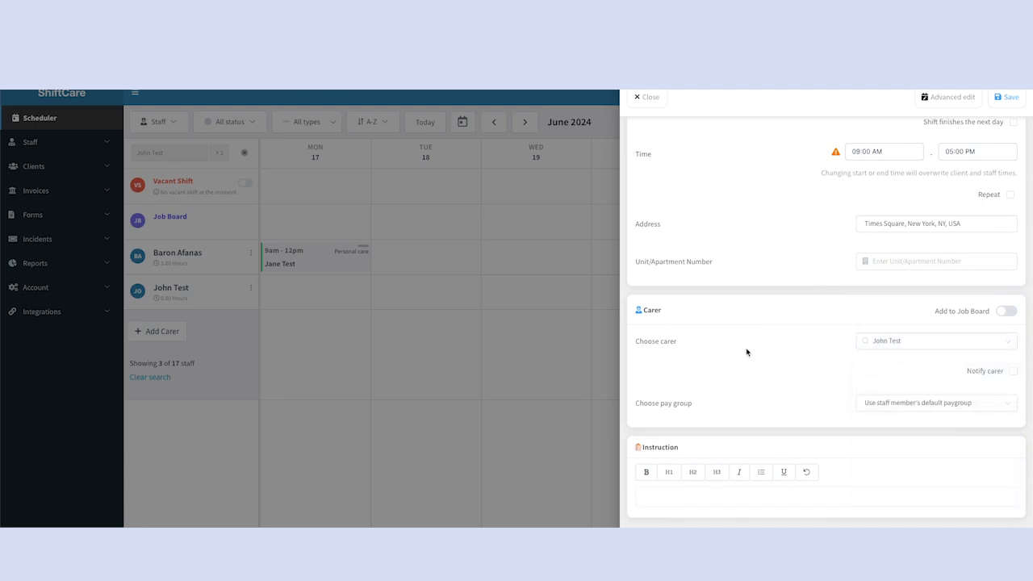
Add 'task 3' to the copied shift's tasks in Advanced edit and save it
{"action": "left_click", "coordinate": [949, 102]}
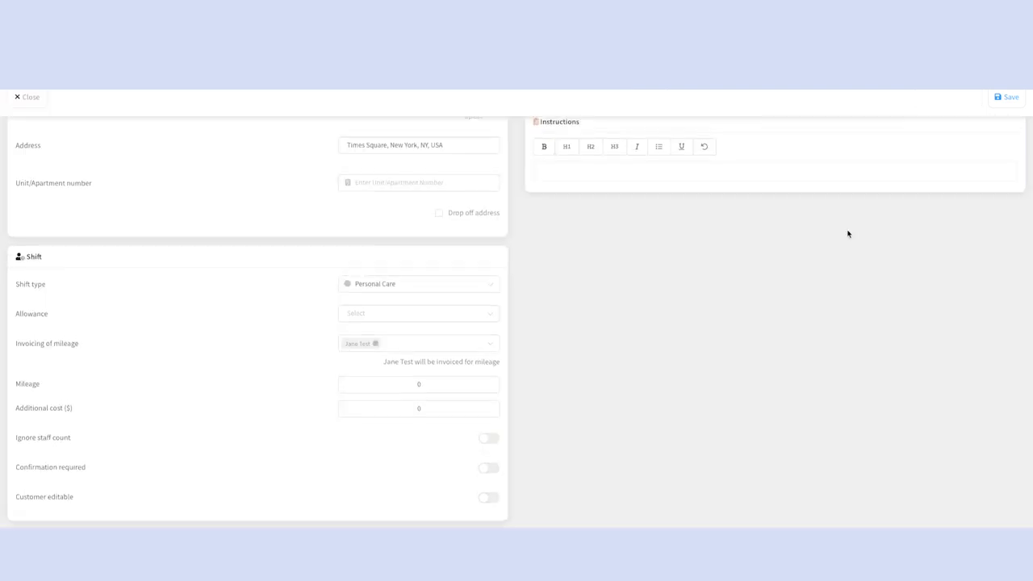
{"action": "left_click", "coordinate": [558, 329]}
{"action": "type", "text": "task 3"}
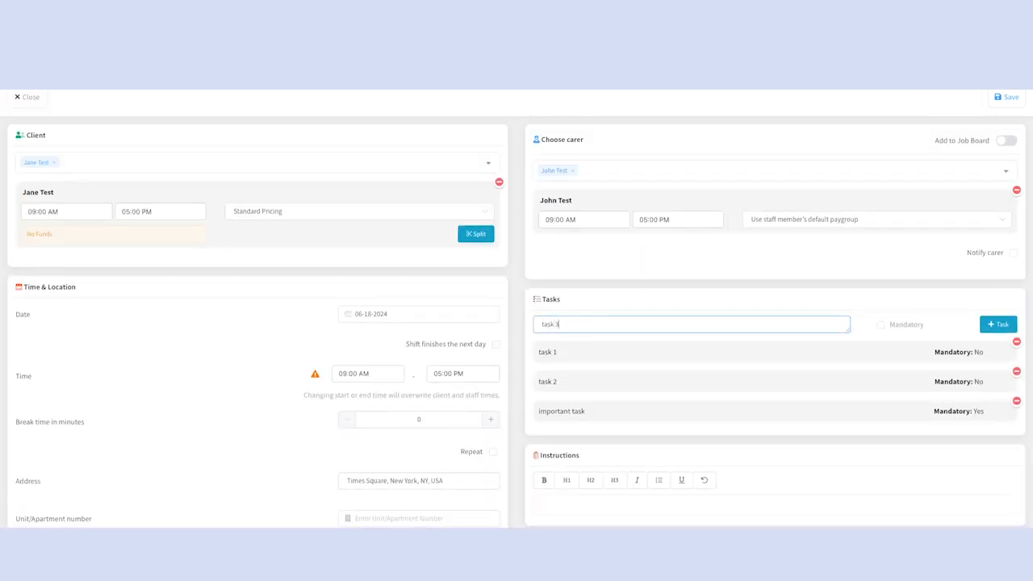
{"action": "key", "text": "Return"}
{"action": "left_click", "coordinate": [1008, 102]}
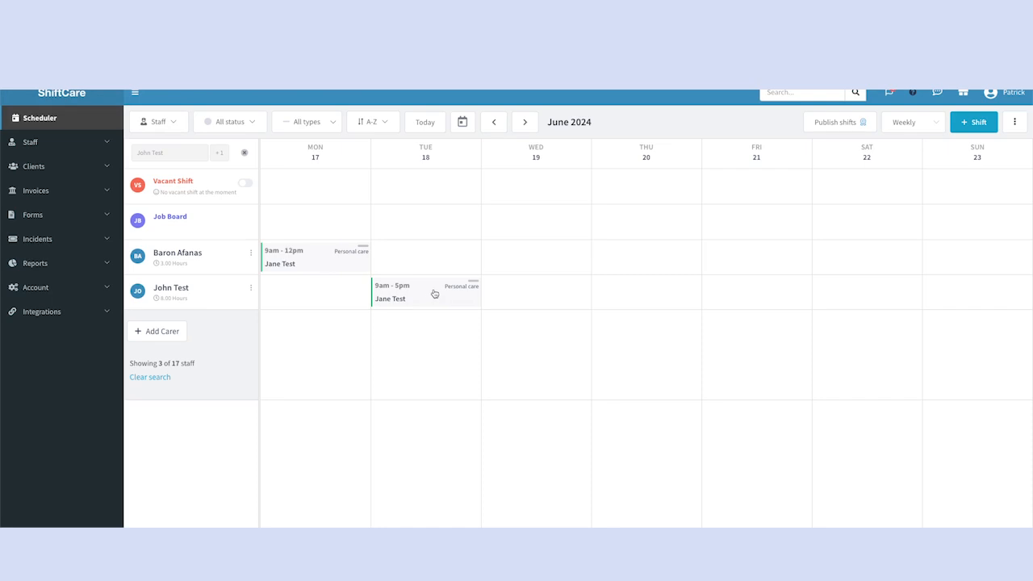
Move to the June 24–30 week and open the Tuesday 25 June shift's edit form
{"action": "left_click", "coordinate": [525, 122]}
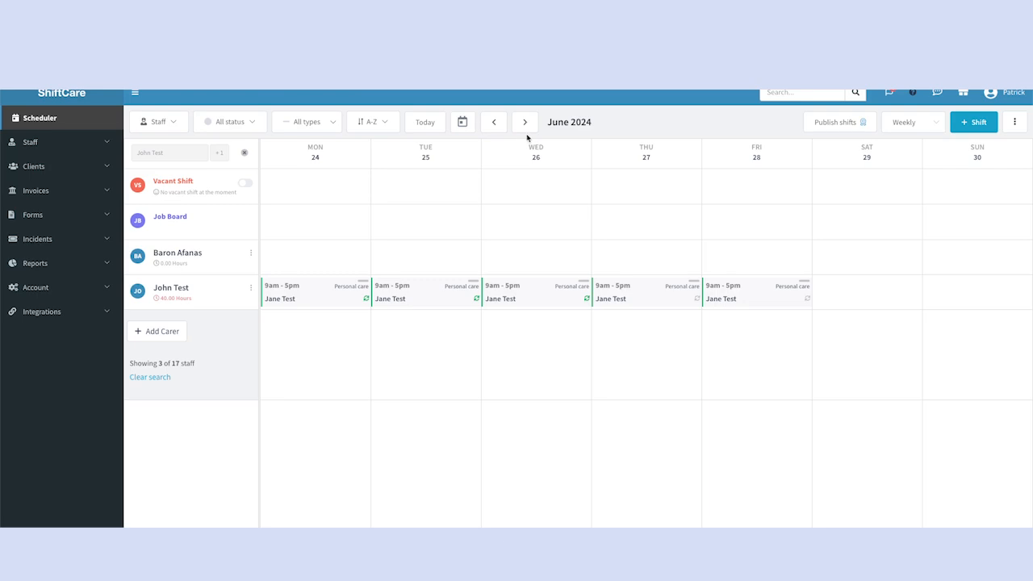
{"action": "left_click", "coordinate": [427, 293]}
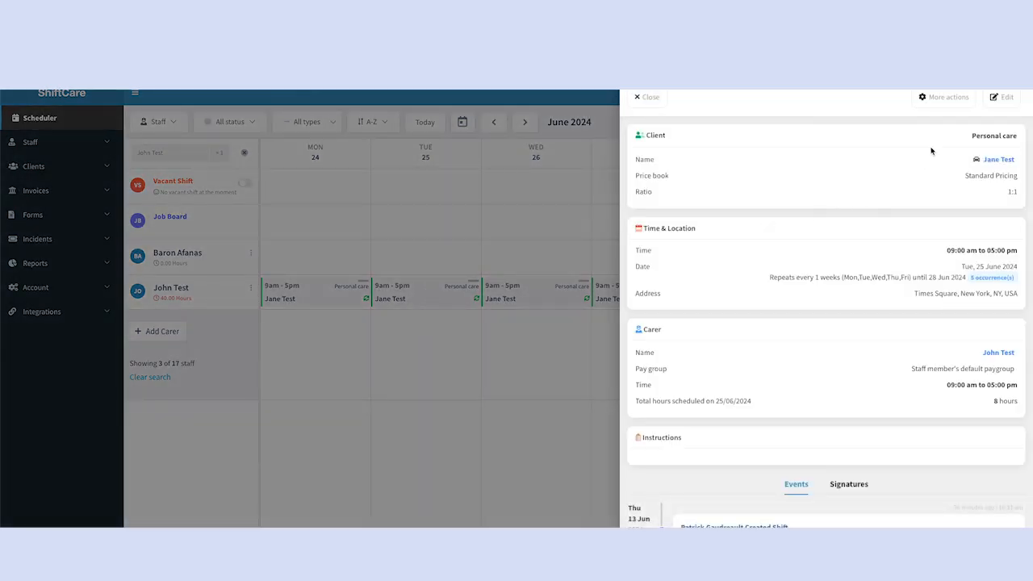
{"action": "left_click", "coordinate": [998, 99]}
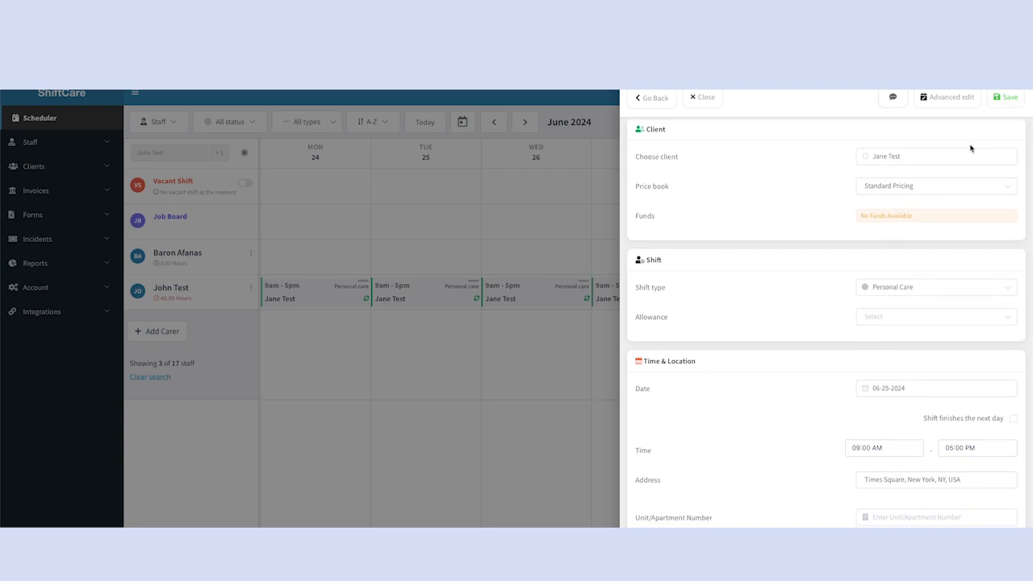
Search the carer list and make the other staff member the Tuesday 25 June carer
{"action": "scroll", "coordinate": [969, 150], "scroll_direction": "down", "scroll_amount": 3}
{"action": "left_click", "coordinate": [907, 348]}
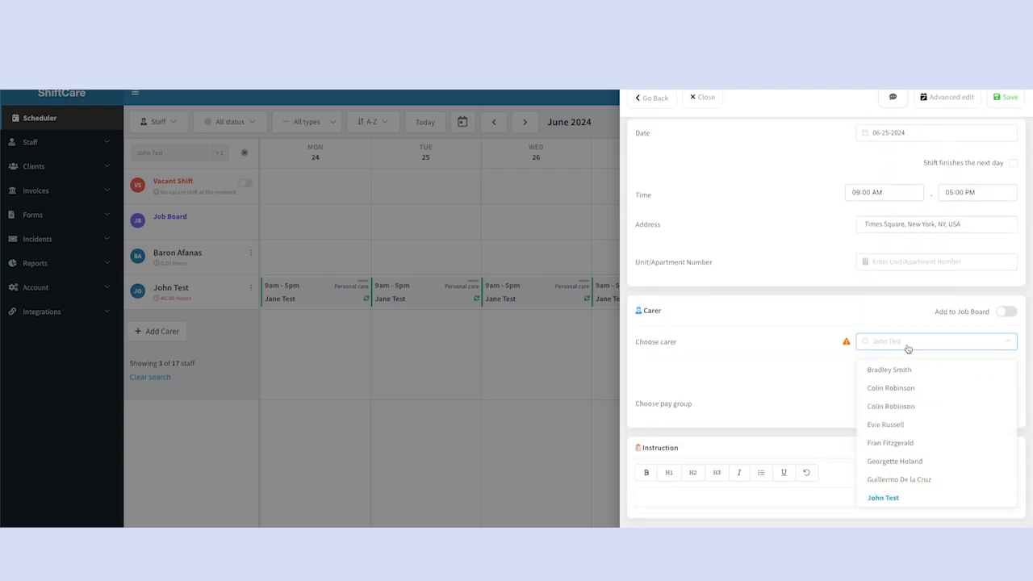
{"action": "type", "text": "baron"}
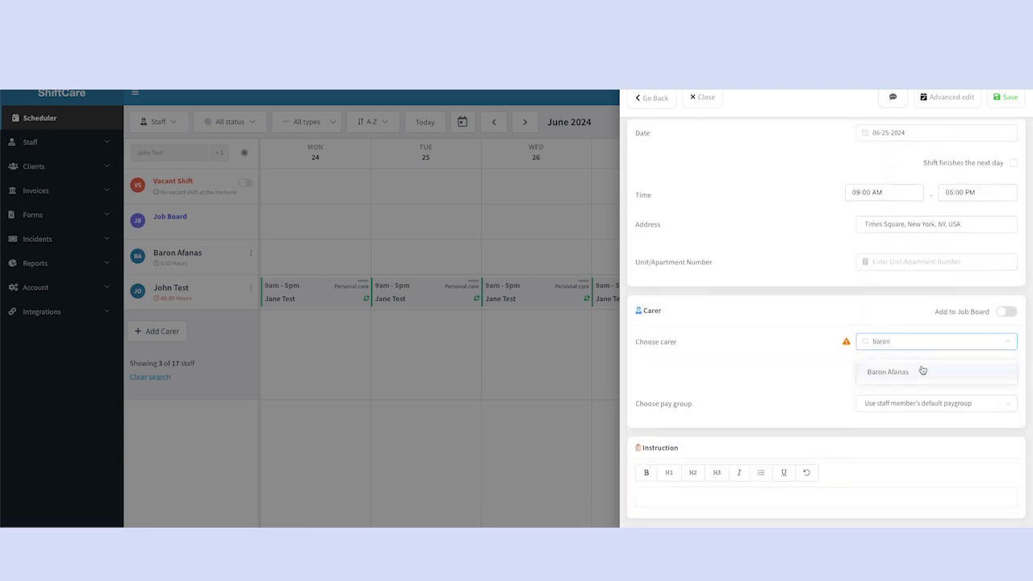
{"action": "left_click", "coordinate": [921, 370]}
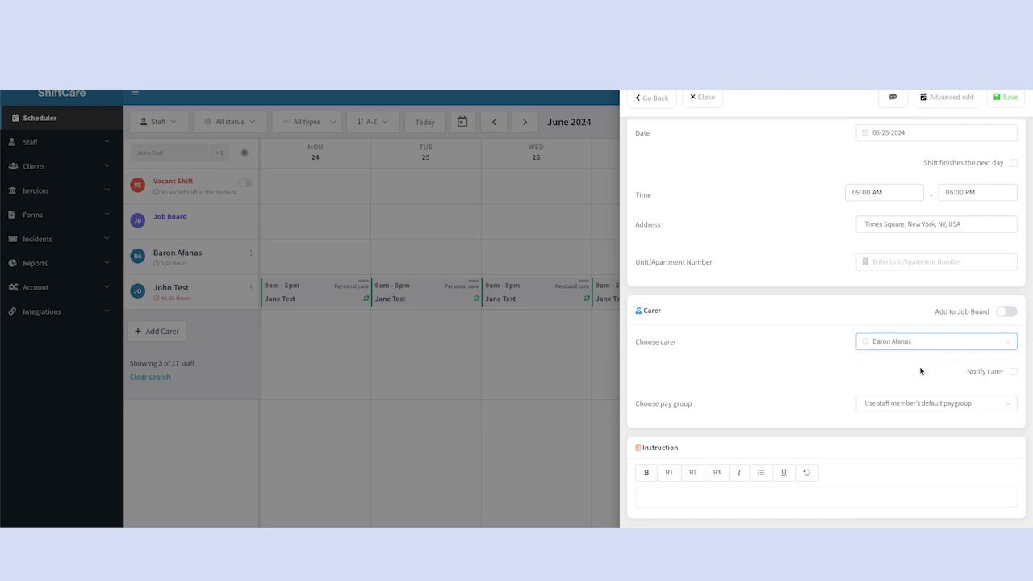
Save the carer change with 'Only this shift' selected, so just Tuesday 25 June updates
{"action": "left_click", "coordinate": [1006, 99]}
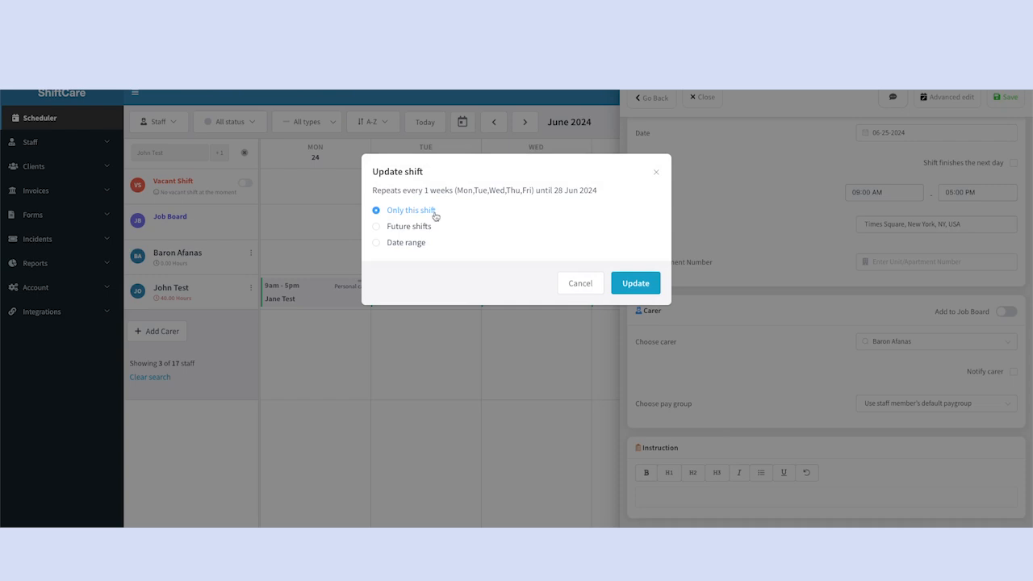
{"action": "left_click", "coordinate": [410, 227]}
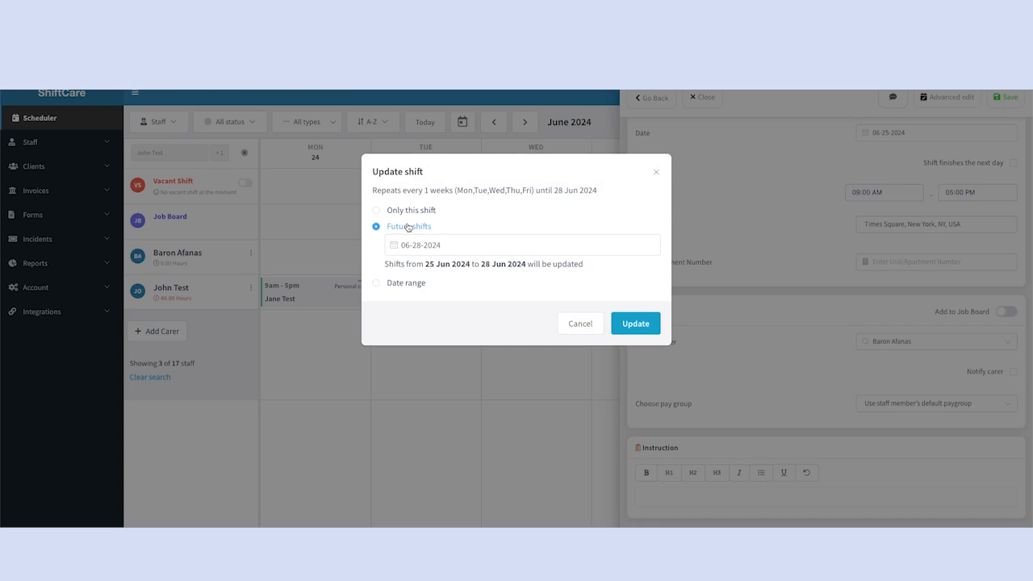
{"action": "left_click", "coordinate": [405, 284]}
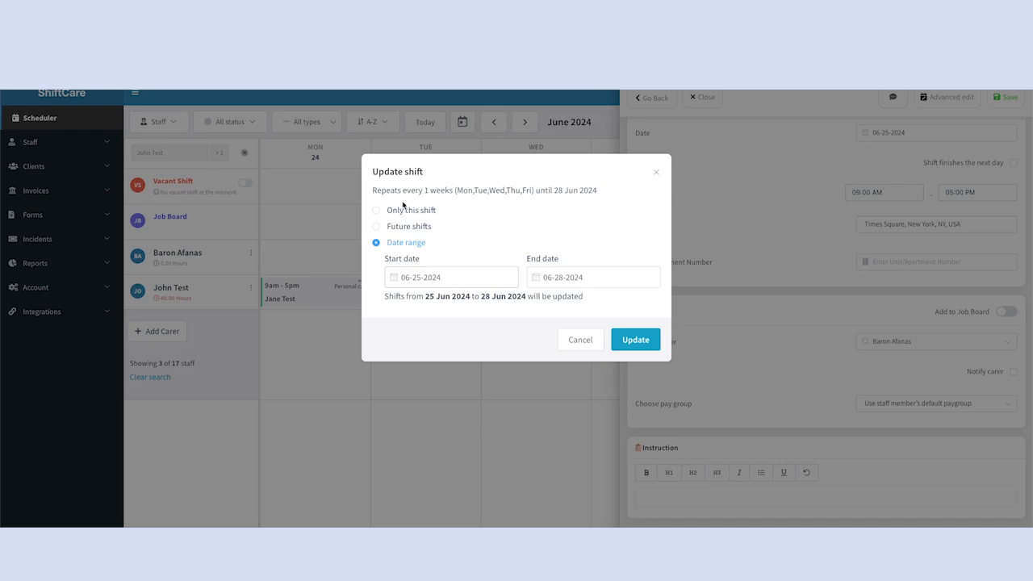
{"action": "left_click", "coordinate": [376, 211]}
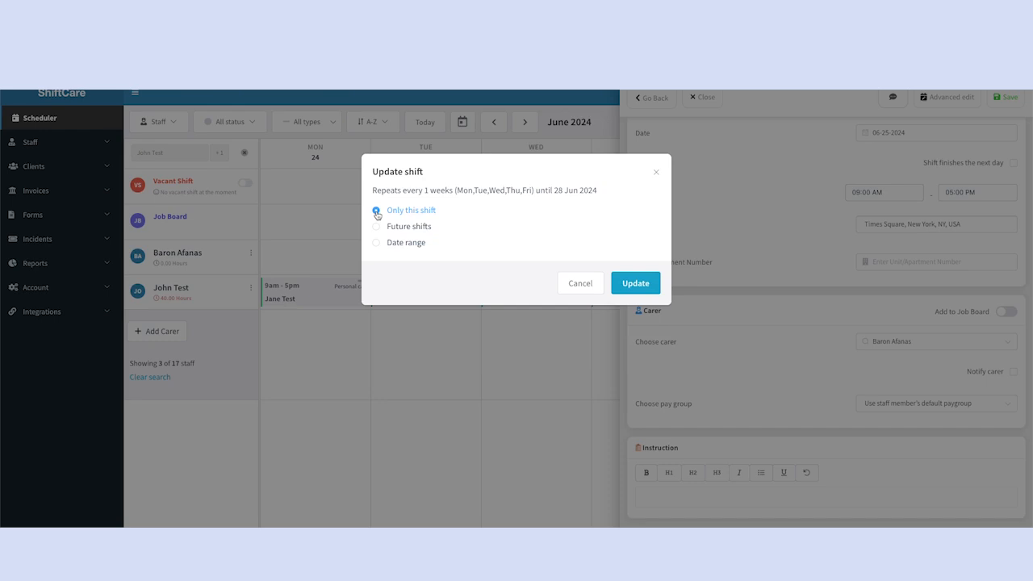
{"action": "left_click", "coordinate": [635, 284]}
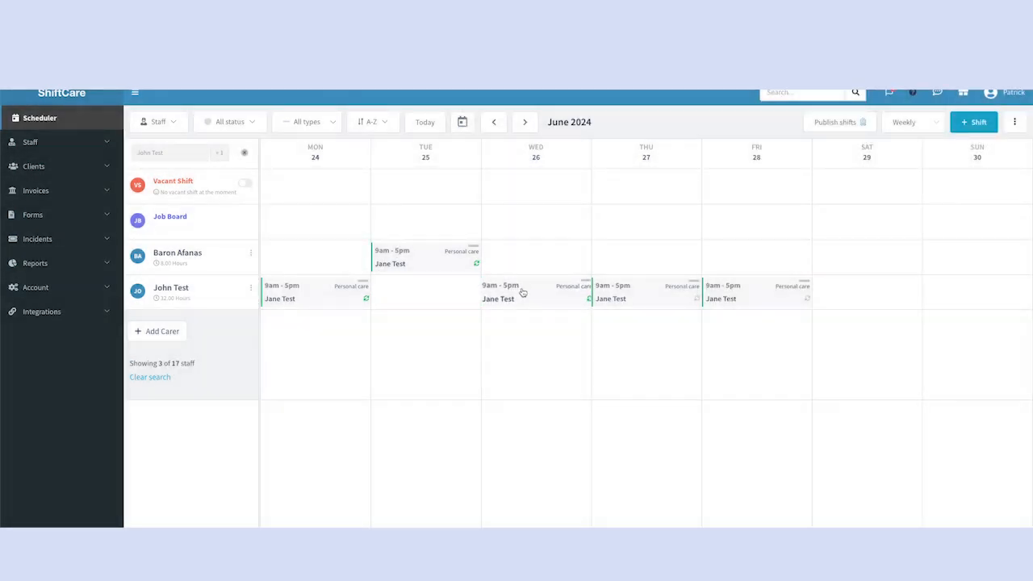
Open the Wednesday 26 June shift, view its edit form, then go back to its details
{"action": "left_click", "coordinate": [522, 292]}
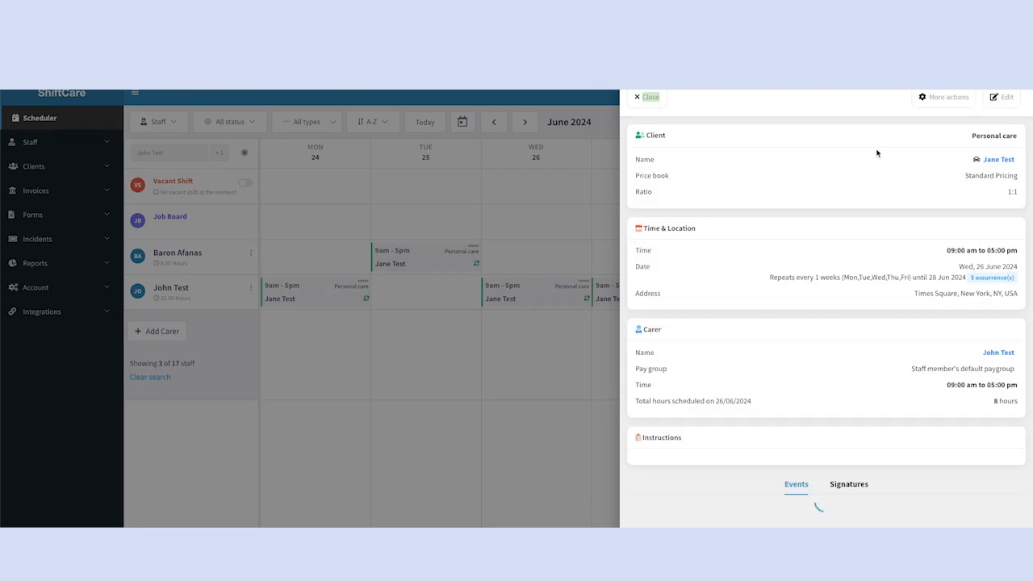
{"action": "scroll", "coordinate": [923, 258], "scroll_direction": "down", "scroll_amount": 3}
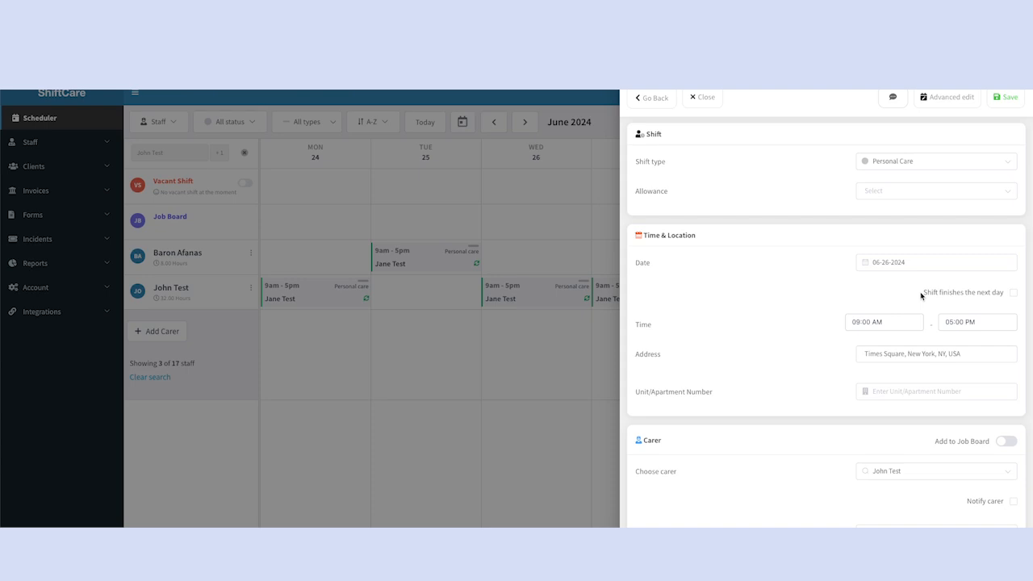
{"action": "left_click", "coordinate": [636, 97]}
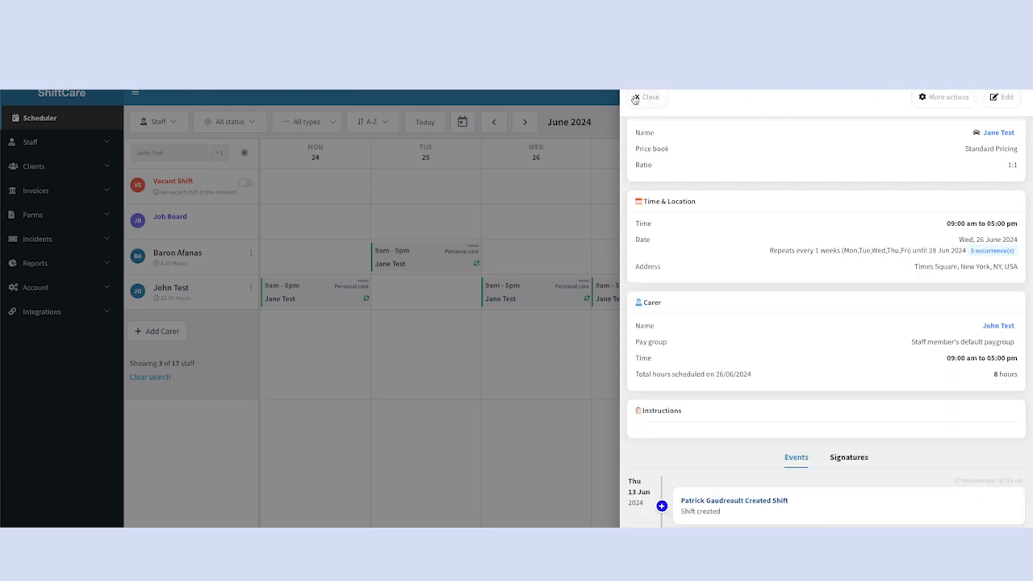
Copy the Wednesday 26 June shift as recurring shifts and save the copy
{"action": "left_click", "coordinate": [940, 98]}
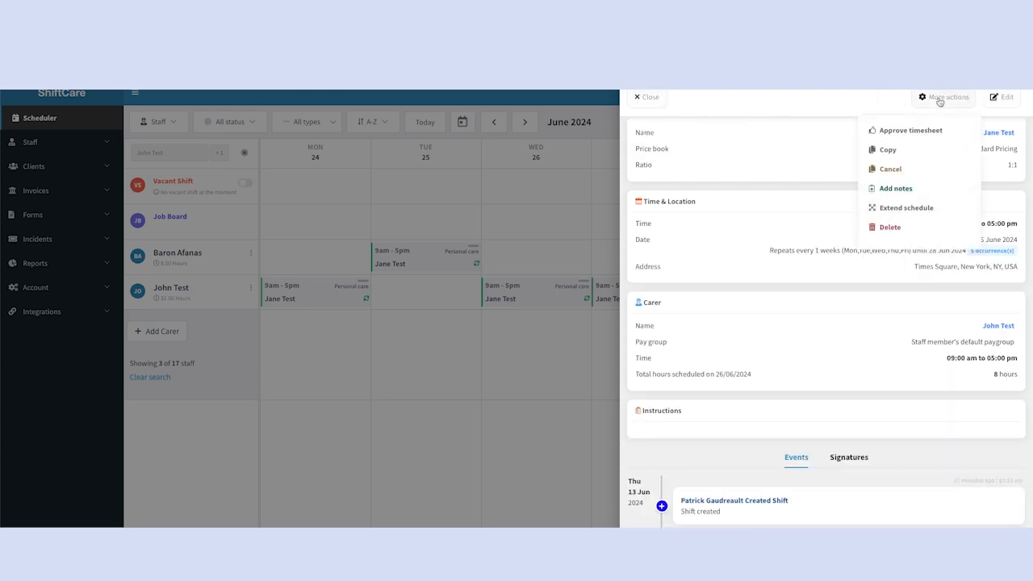
{"action": "left_click", "coordinate": [914, 154]}
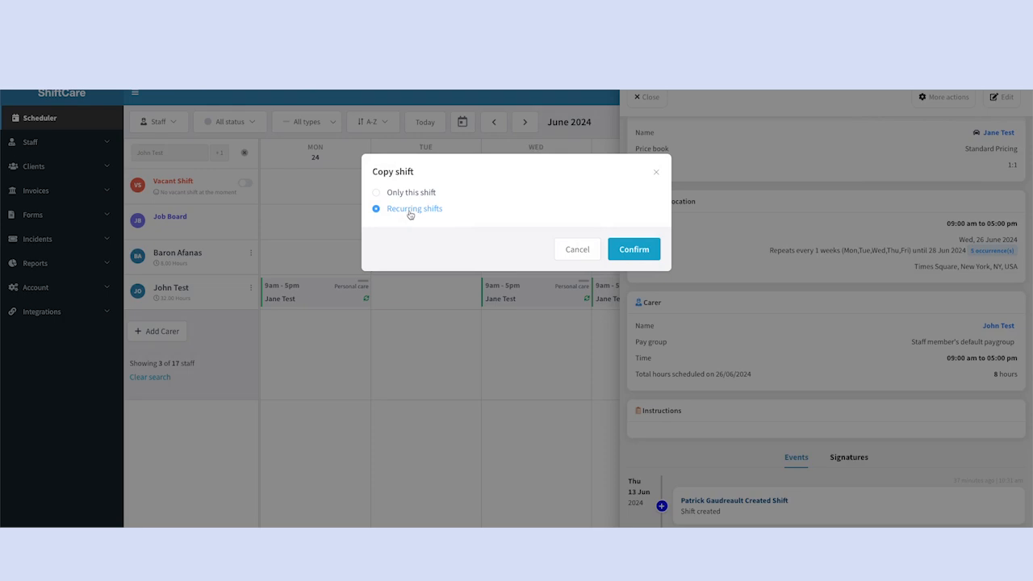
{"action": "left_click", "coordinate": [644, 250]}
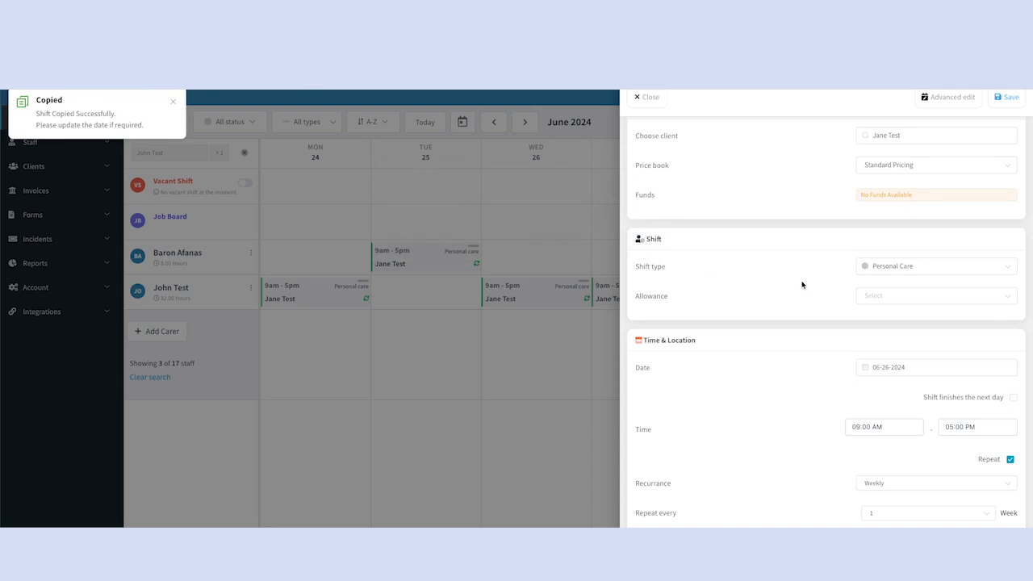
{"action": "scroll", "coordinate": [803, 283], "scroll_direction": "down", "scroll_amount": 3}
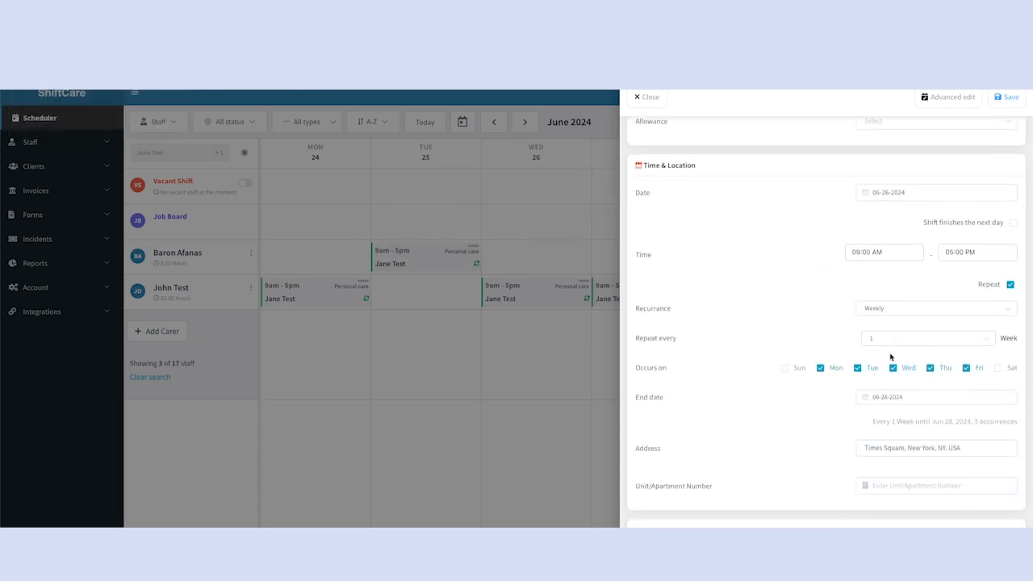
{"action": "left_click", "coordinate": [1006, 98]}
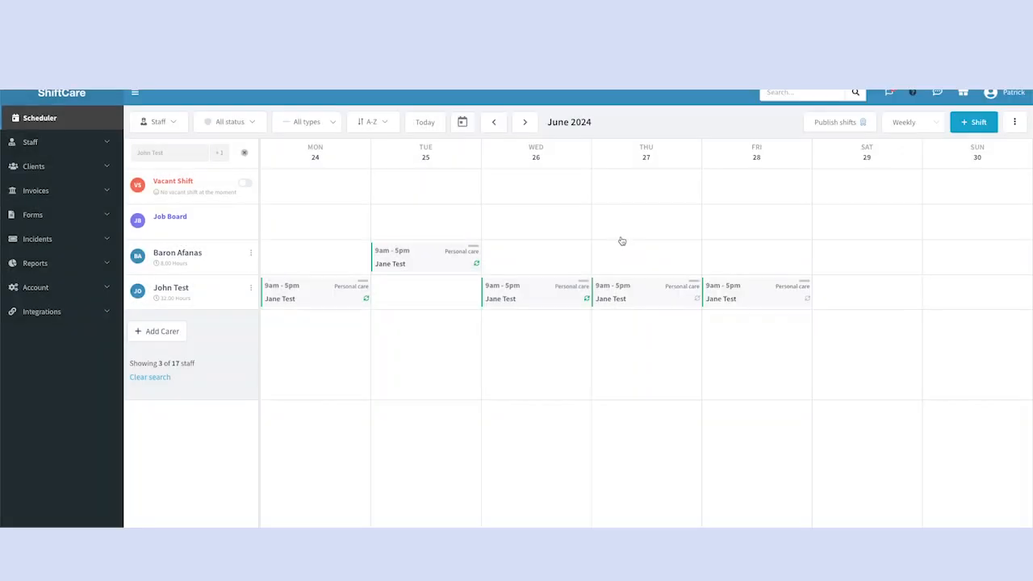
Cancel the Thursday 27 June shift as 'Cancelled by us, without charge' with reason 'x'
{"action": "left_click", "coordinate": [643, 295]}
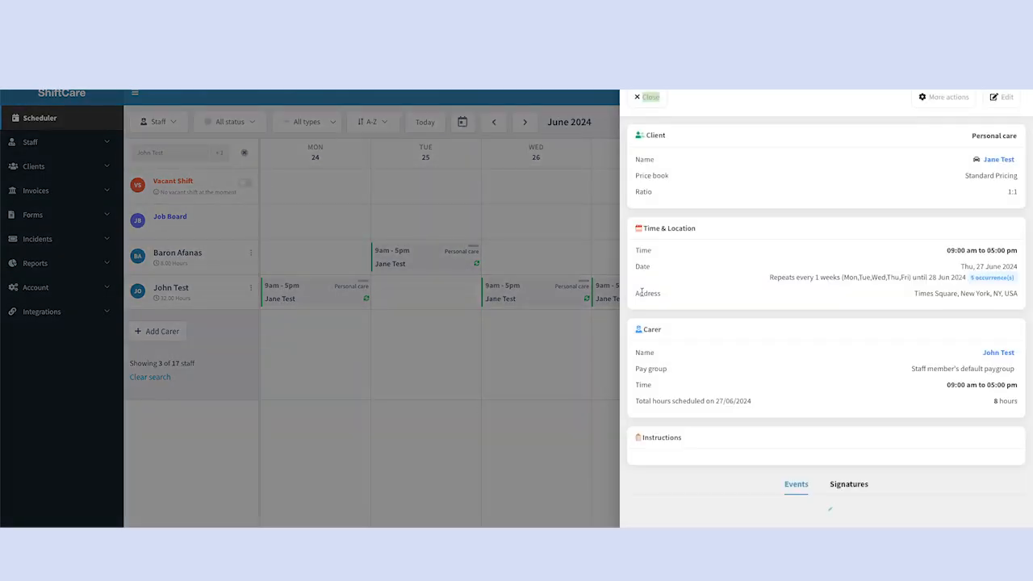
{"action": "left_click", "coordinate": [938, 97]}
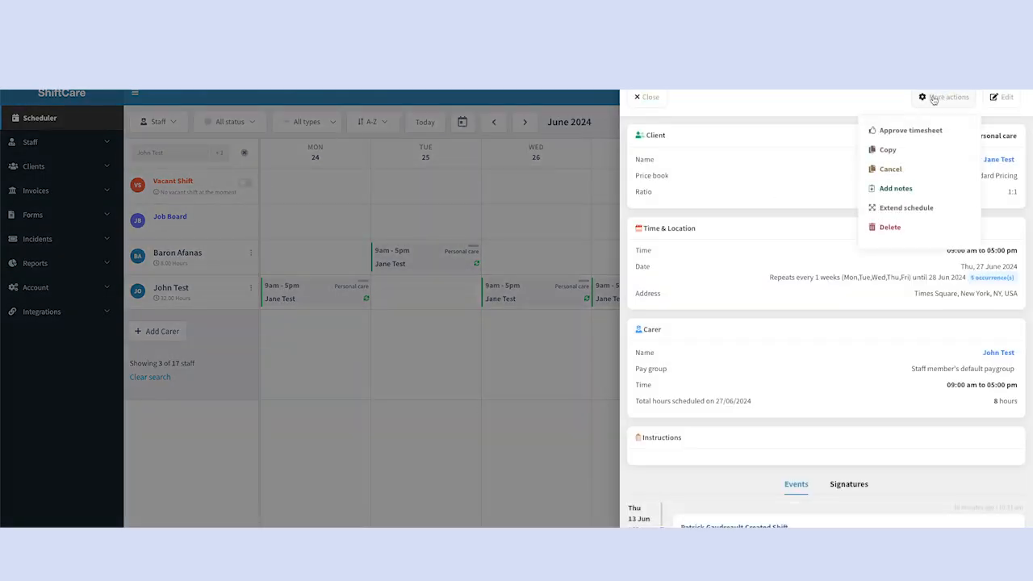
{"action": "left_click", "coordinate": [891, 169]}
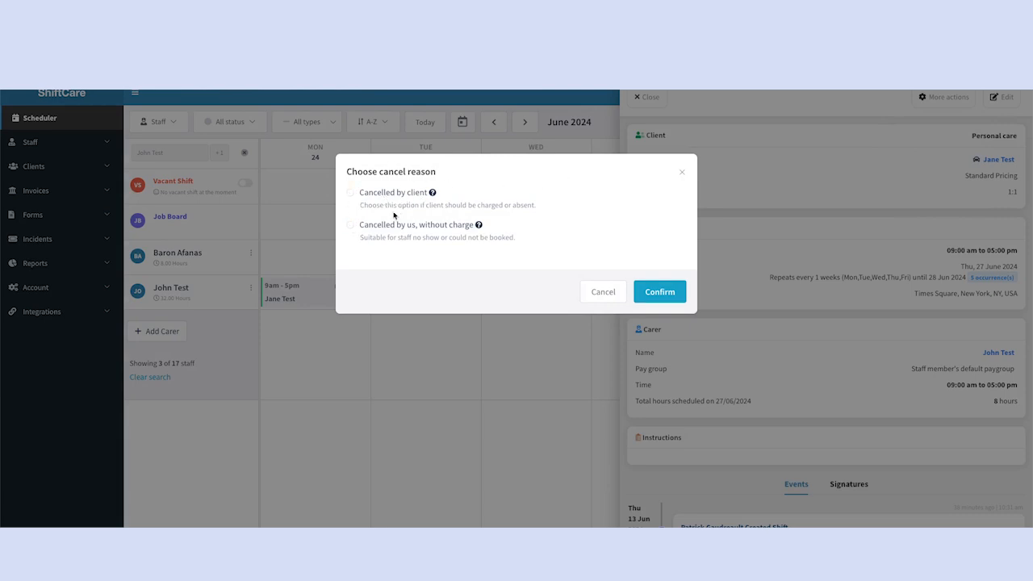
{"action": "left_click", "coordinate": [350, 226]}
{"action": "left_click", "coordinate": [436, 252]}
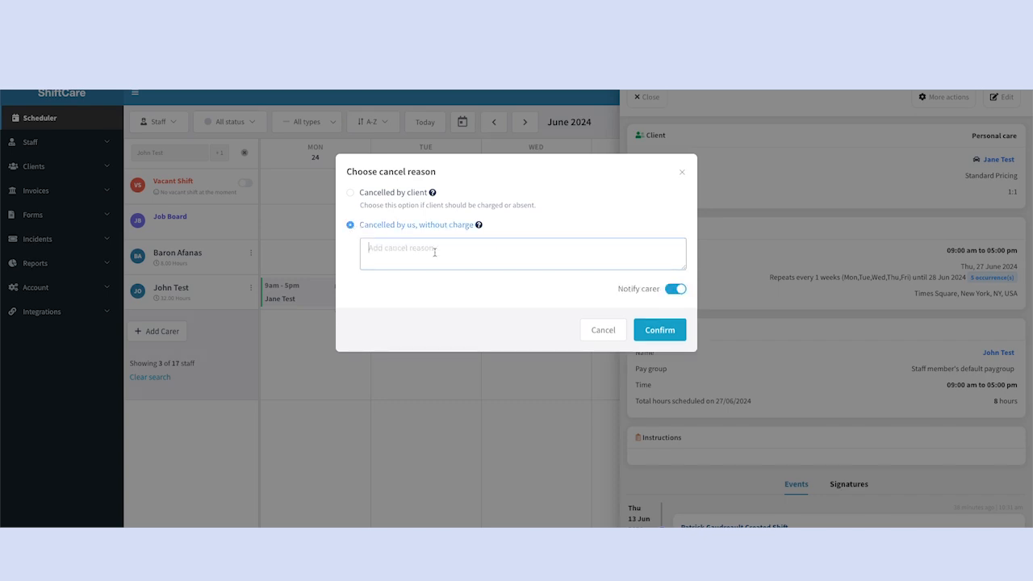
{"action": "type", "text": "x"}
{"action": "left_click", "coordinate": [667, 330]}
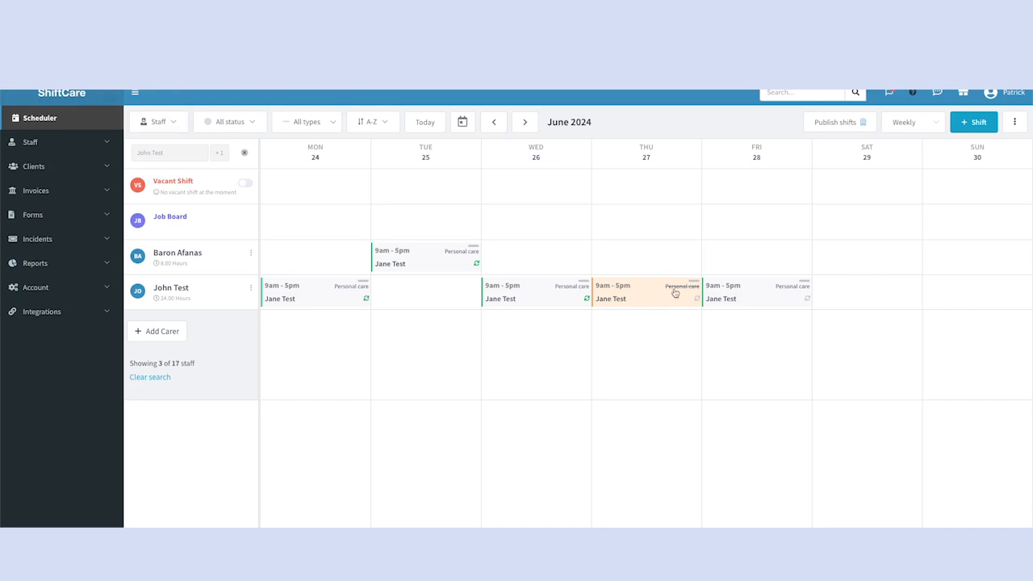
Delete only the Friday 28 June occurrence and accept the permanent deletion warning
{"action": "left_click", "coordinate": [740, 297]}
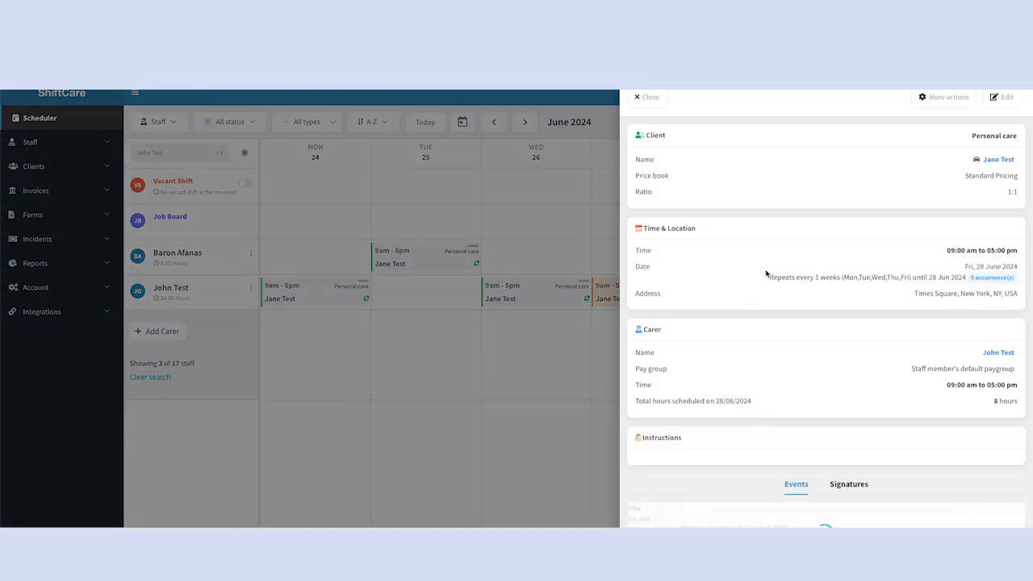
{"action": "left_click", "coordinate": [933, 101]}
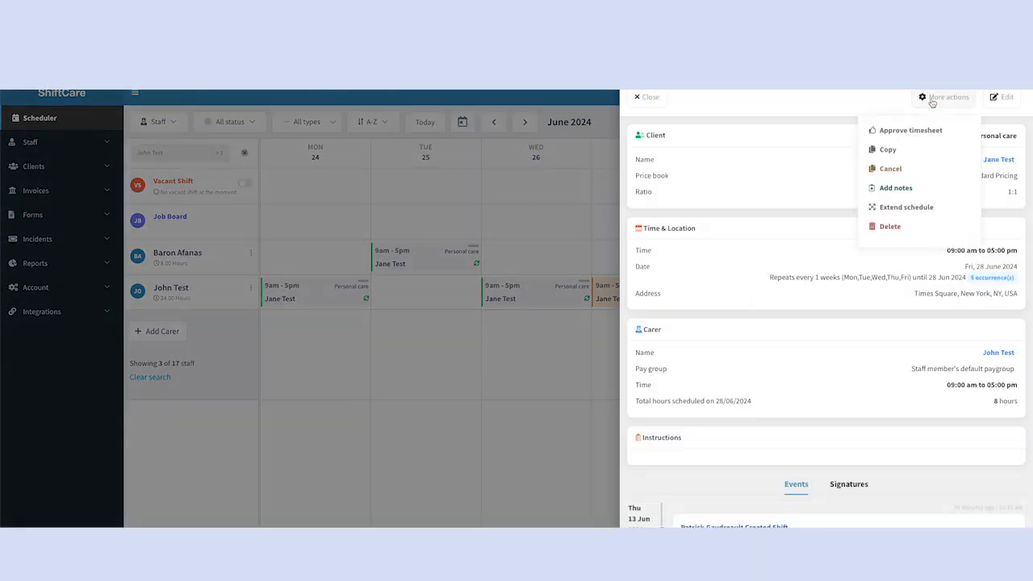
{"action": "left_click", "coordinate": [908, 228]}
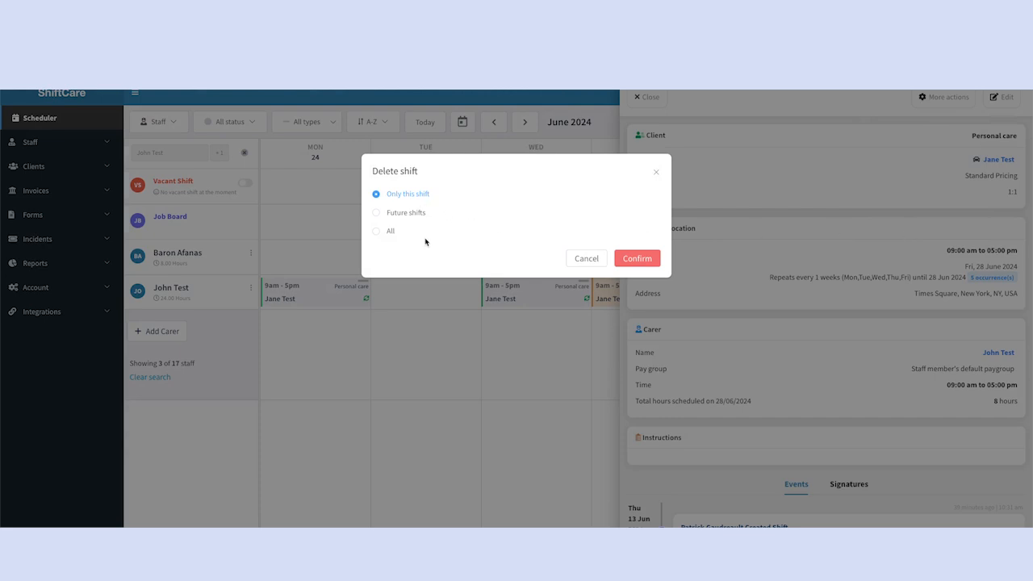
{"action": "left_click", "coordinate": [652, 263]}
{"action": "left_click", "coordinate": [643, 249]}
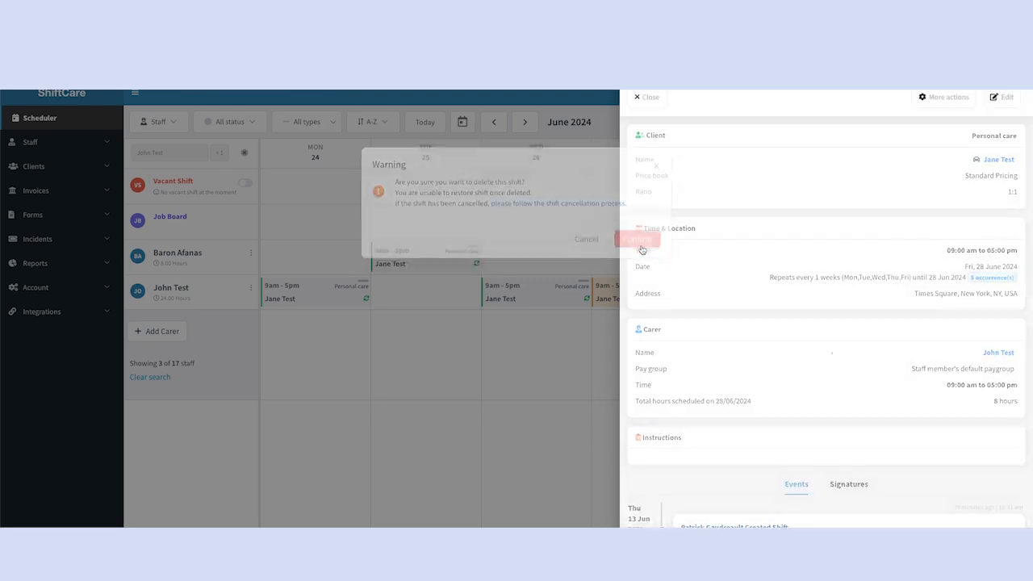